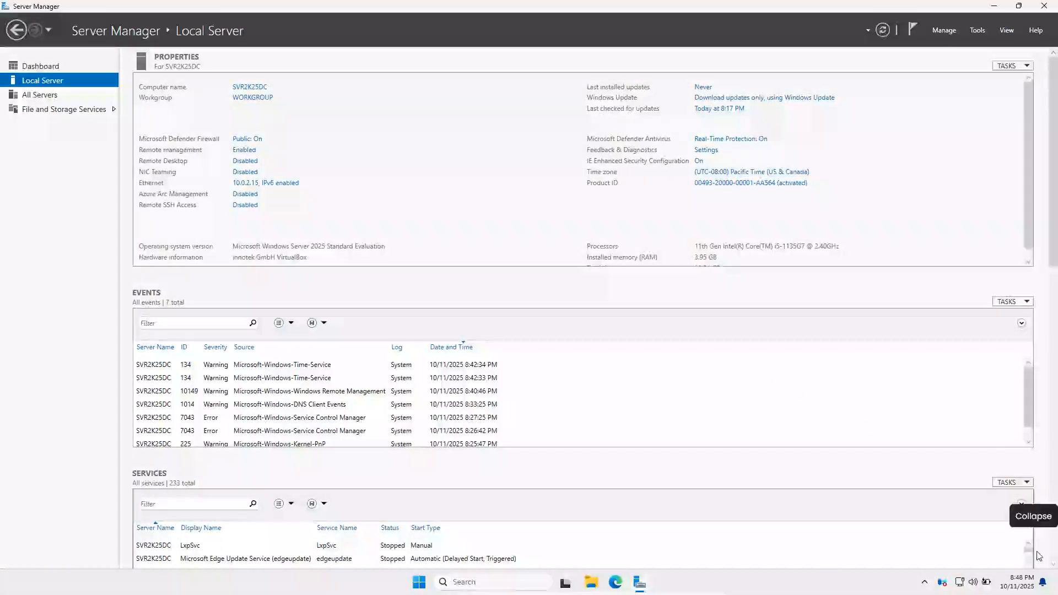
pyautogui.click(246, 88)
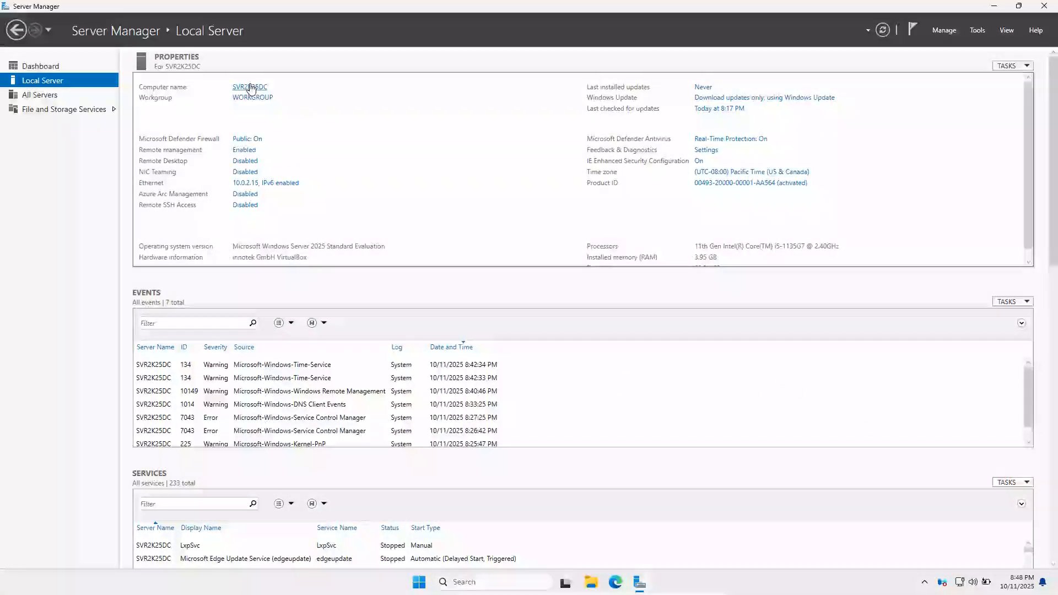
pyautogui.moveTo(235, 117); pyautogui.dragTo(507, 124)
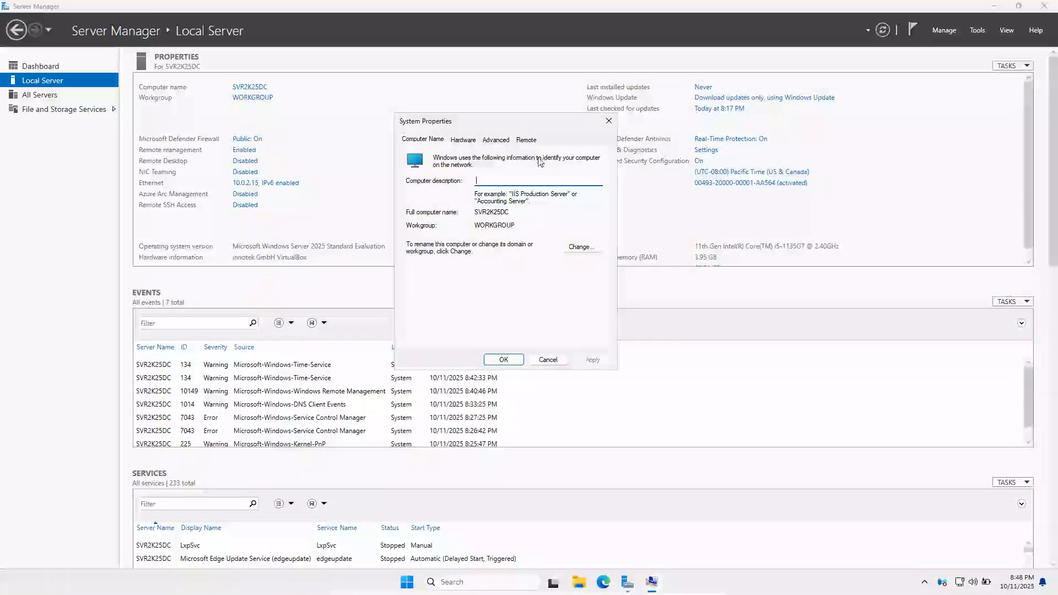
pyautogui.click(463, 140)
pyautogui.click(432, 142)
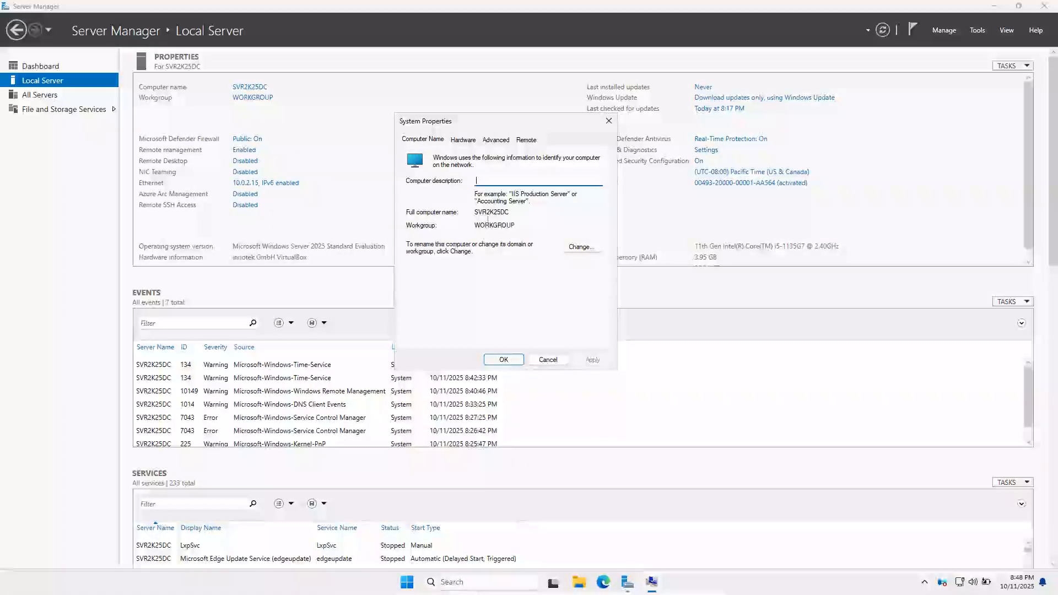
pyautogui.click(576, 248)
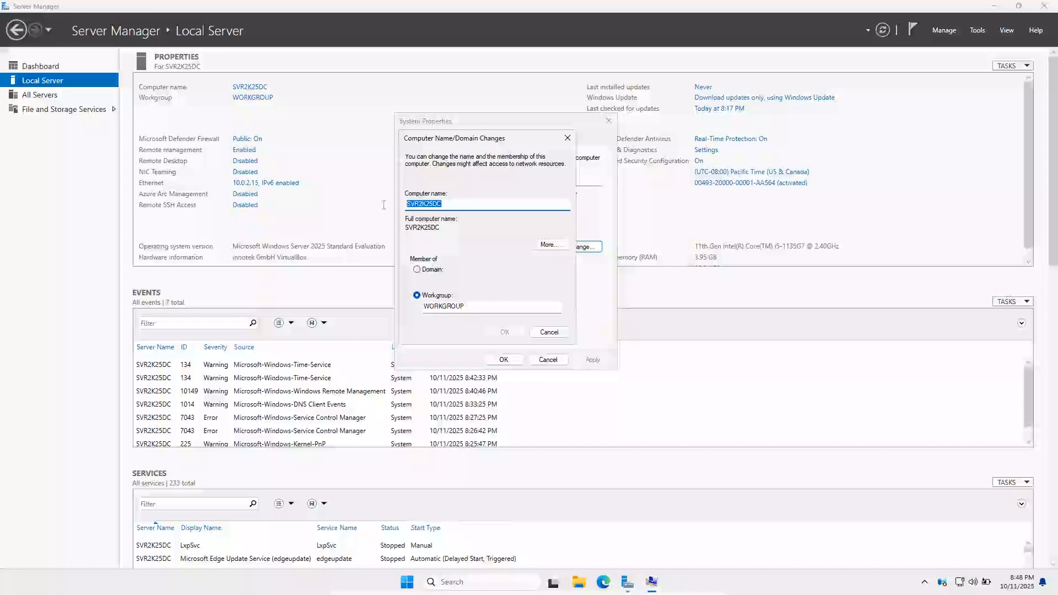
pyautogui.click(443, 203)
pyautogui.doubleClick(443, 204)
pyautogui.press('Escape')
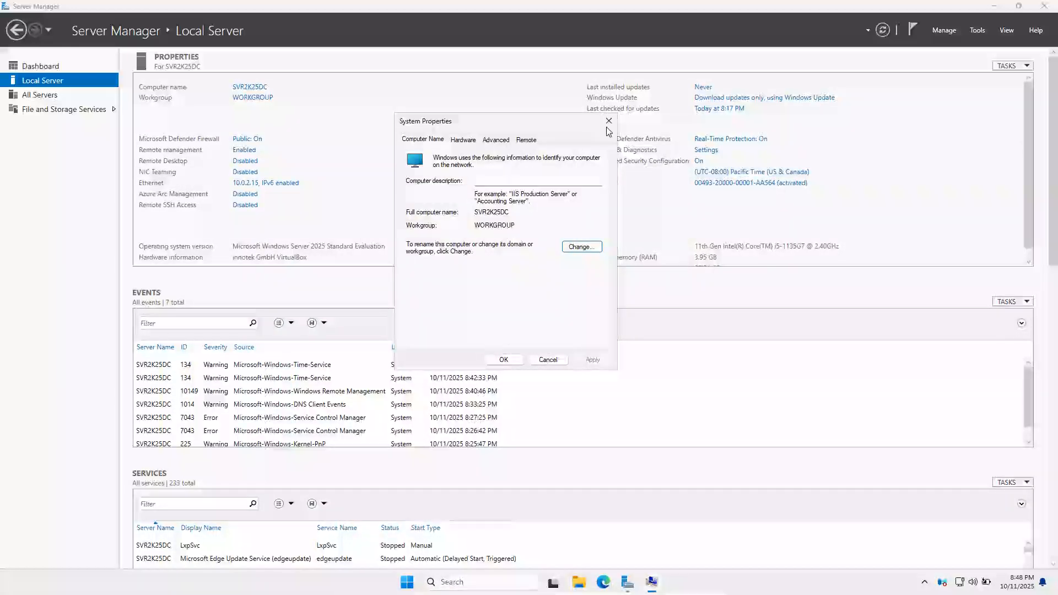
pyautogui.click(608, 121)
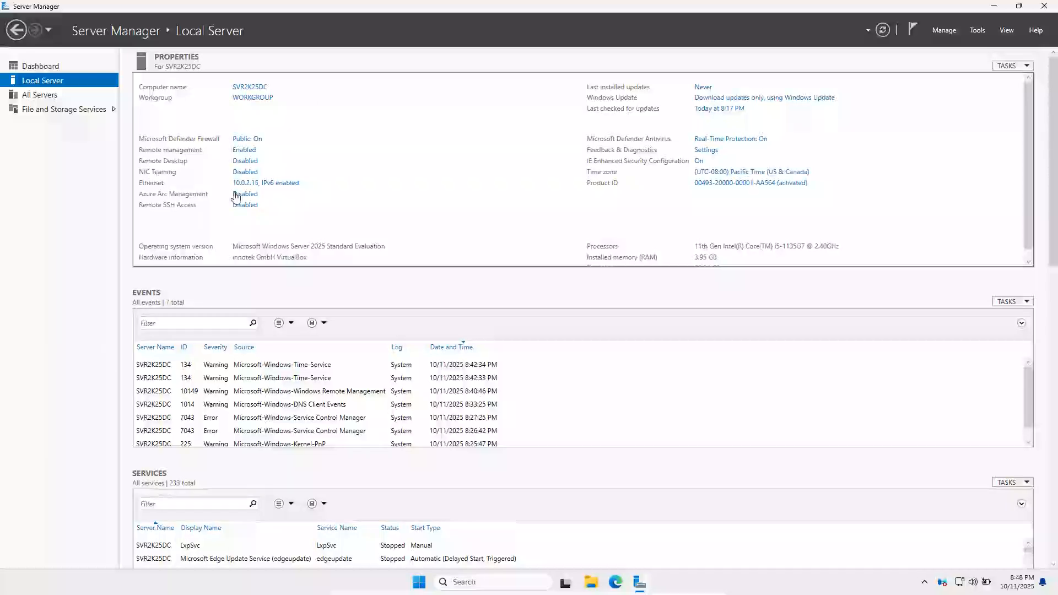
pyautogui.click(273, 183)
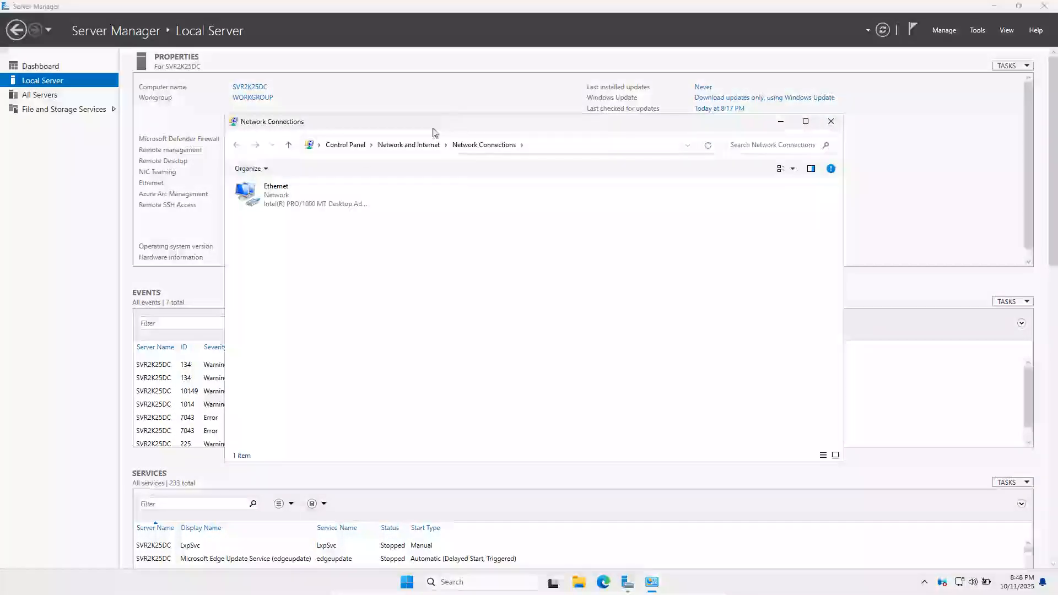
pyautogui.click(273, 195)
pyautogui.rightClick(283, 197)
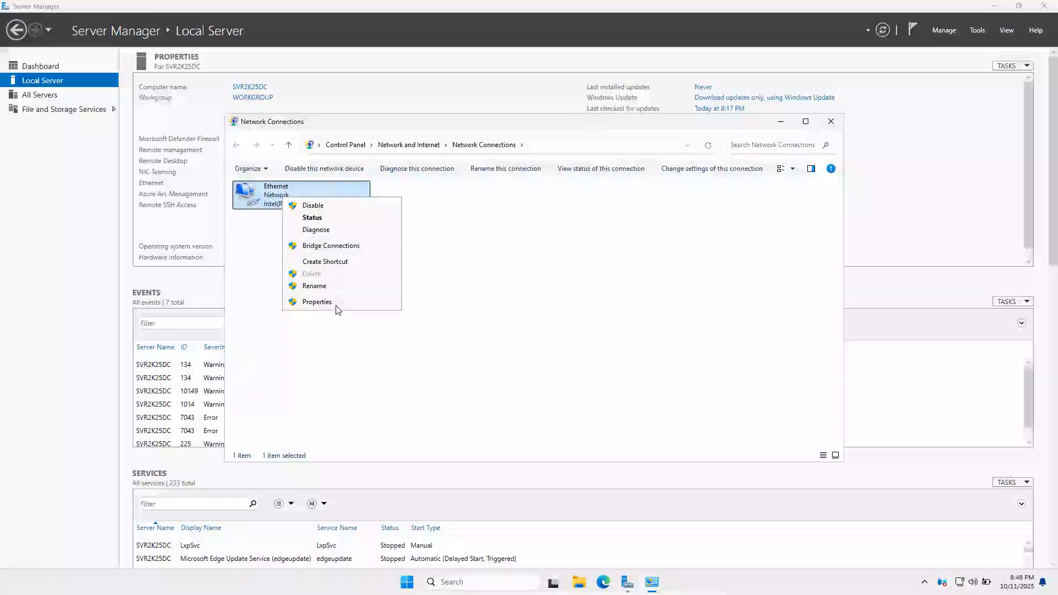
pyautogui.click(334, 302)
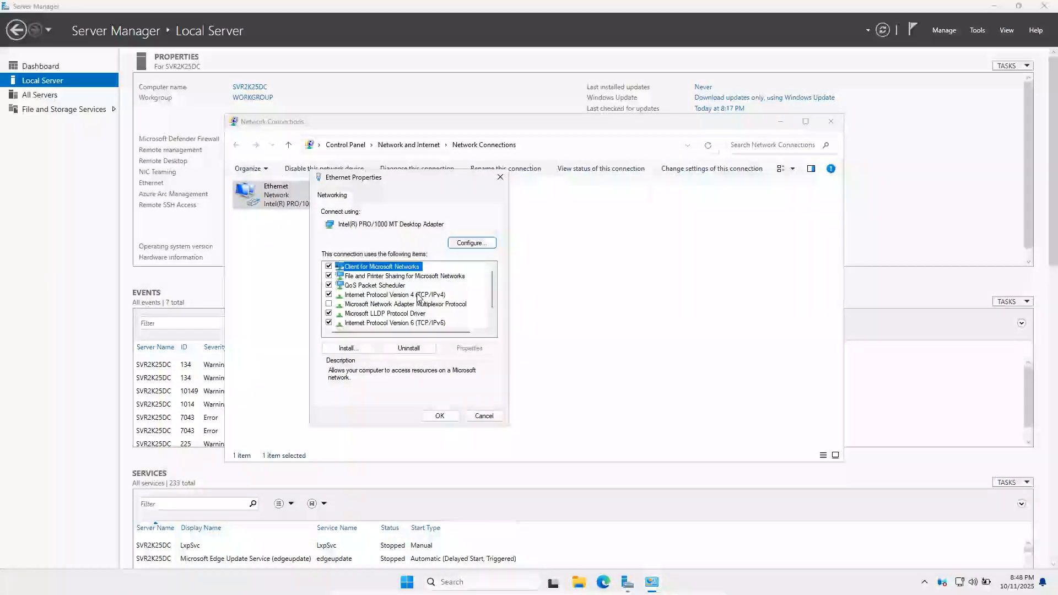
pyautogui.doubleClick(416, 295)
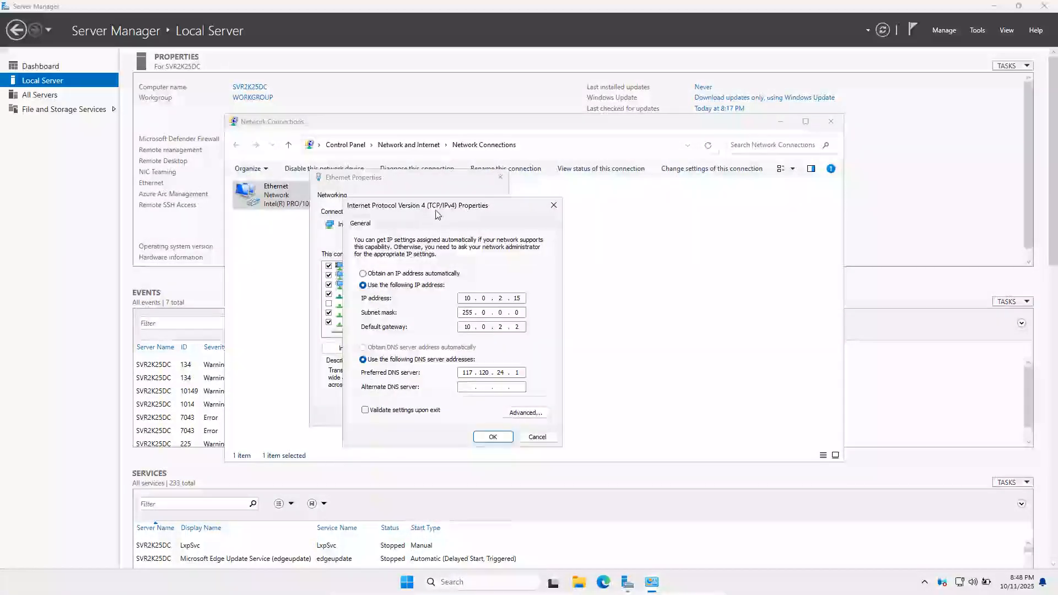
pyautogui.click(553, 205)
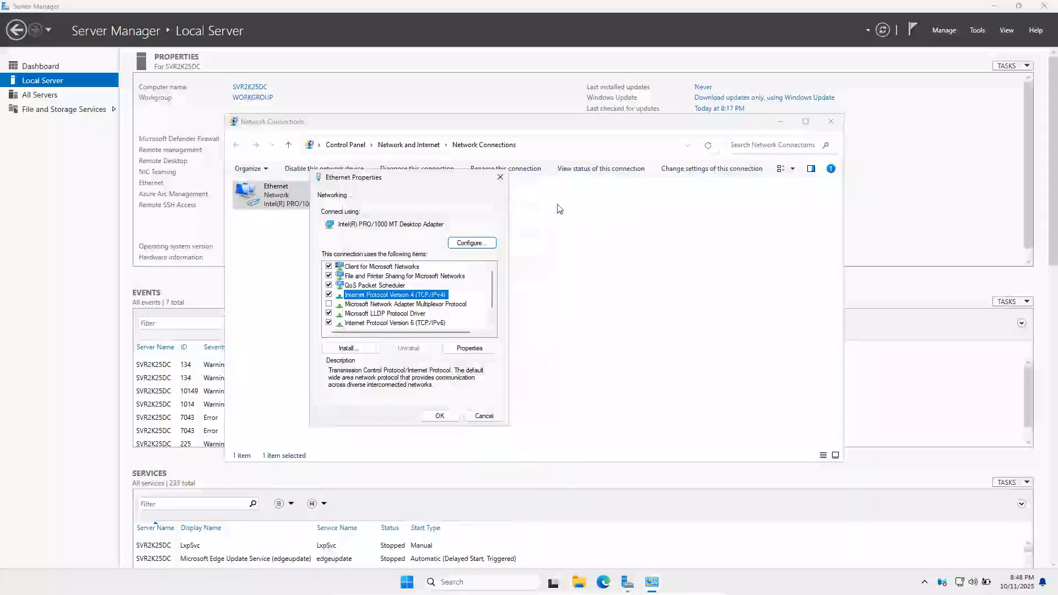
pyautogui.press('Escape')
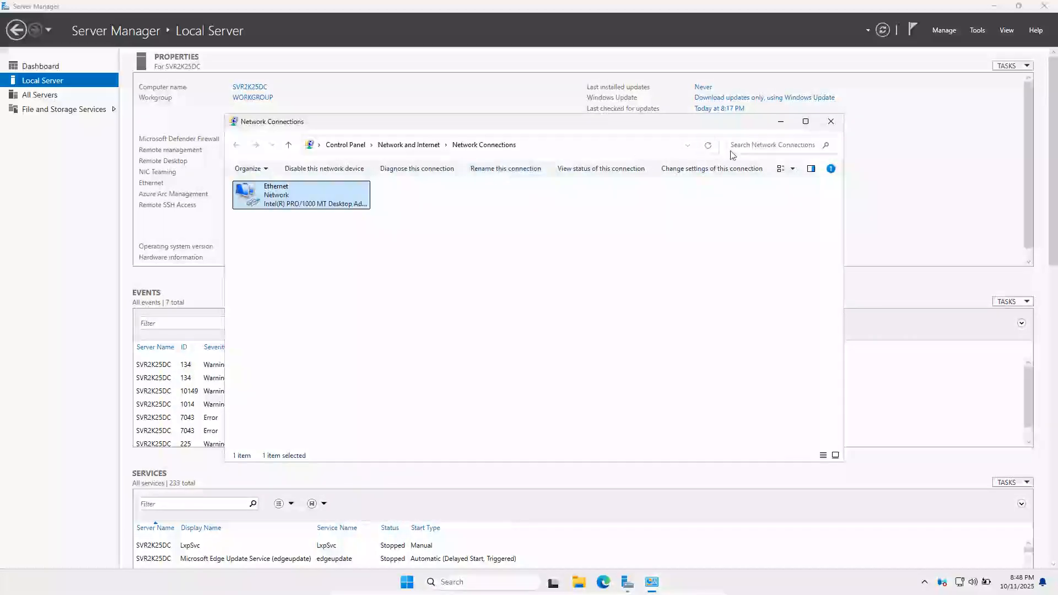
pyautogui.click(839, 125)
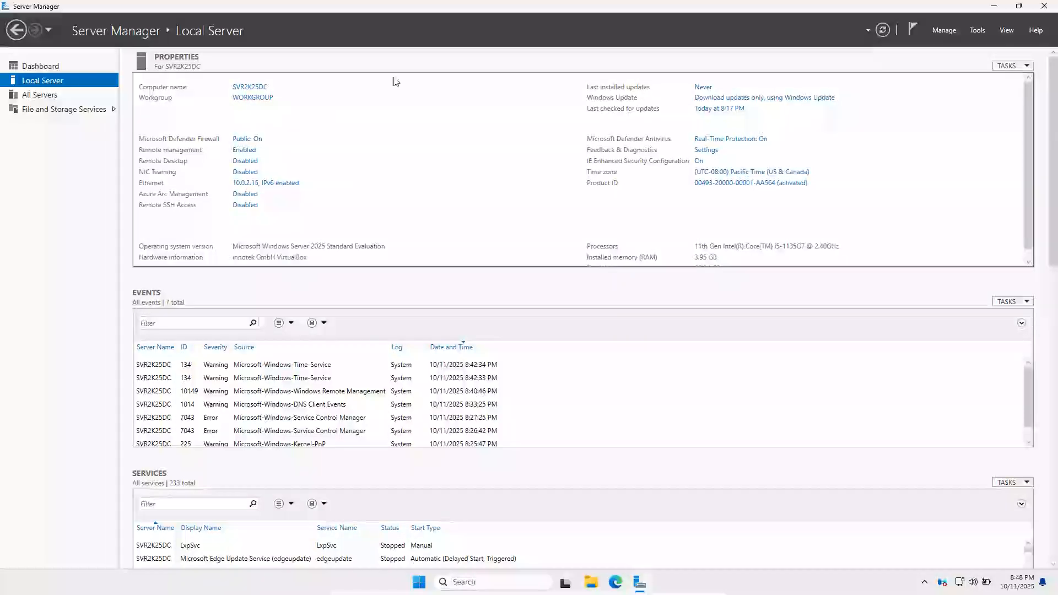
# Launch Add Roles and Features, keep role-based installation and server SVR2K25DC, and reach Server Roles
pyautogui.click(943, 31)
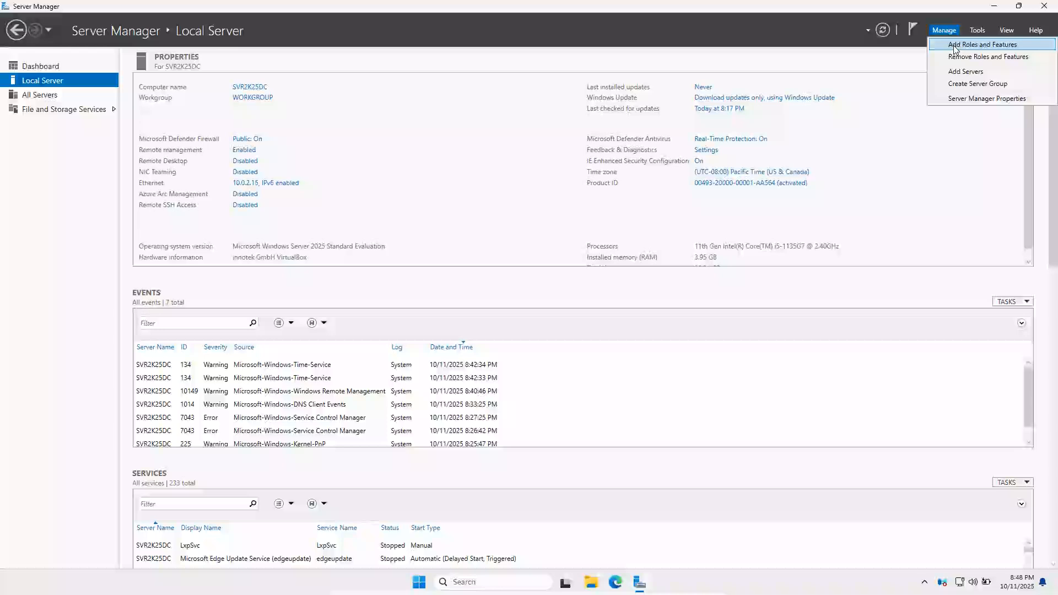
pyautogui.click(954, 46)
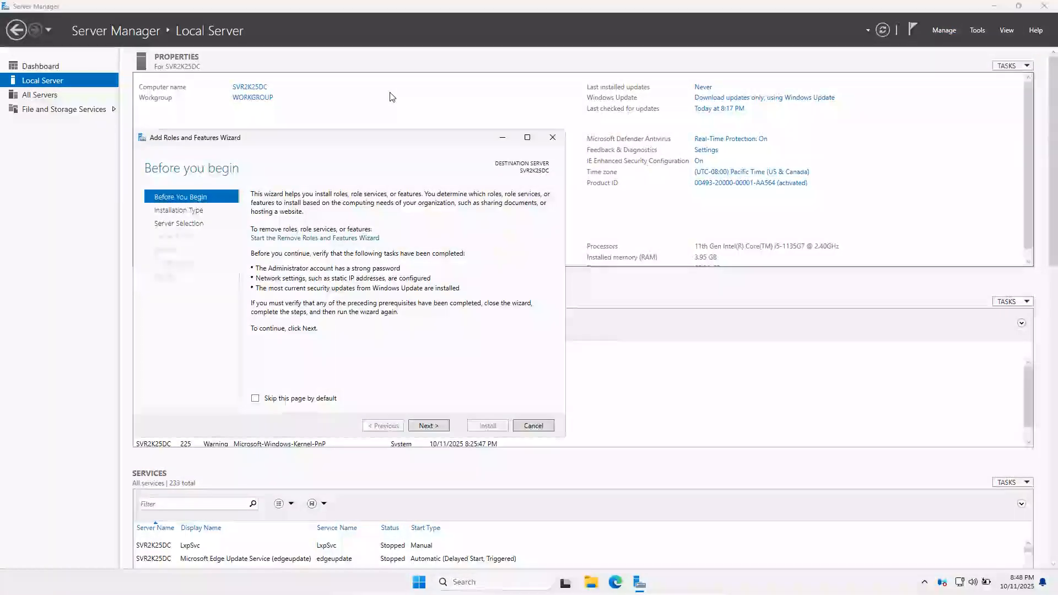
pyautogui.moveTo(423, 142); pyautogui.dragTo(539, 82)
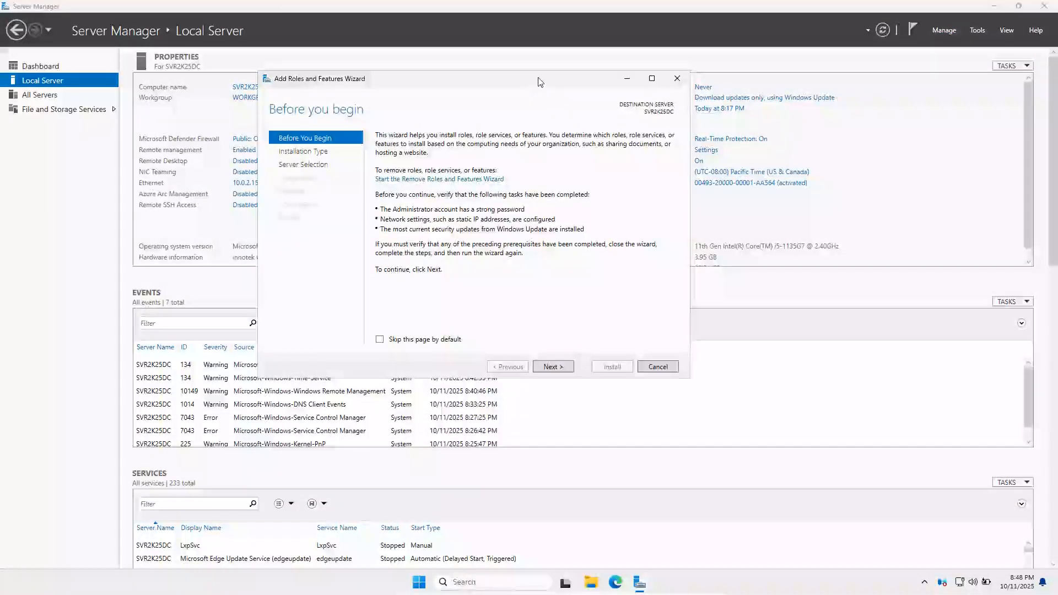
pyautogui.click(552, 366)
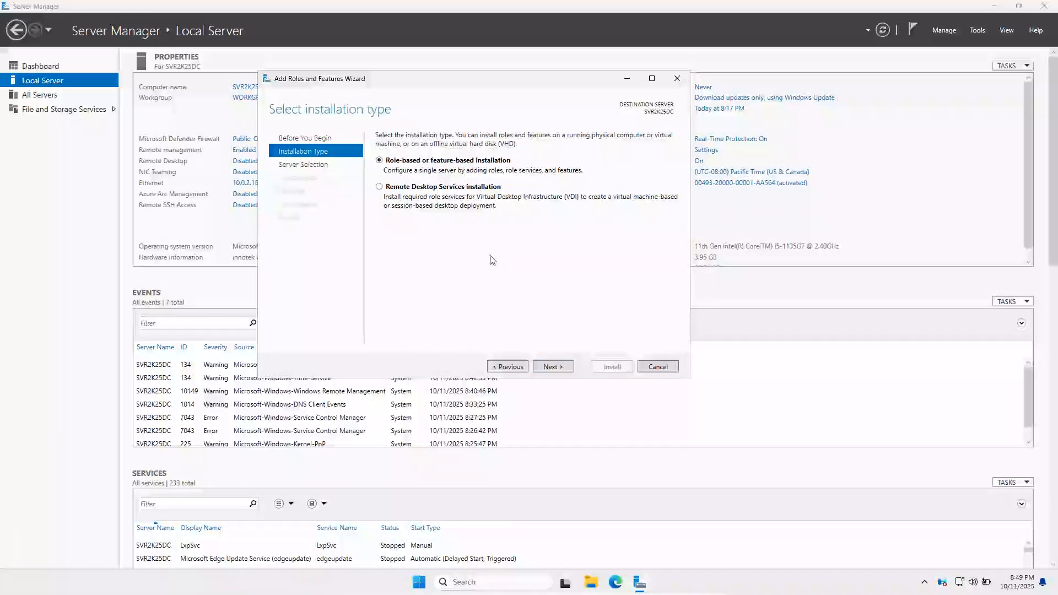
pyautogui.click(552, 366)
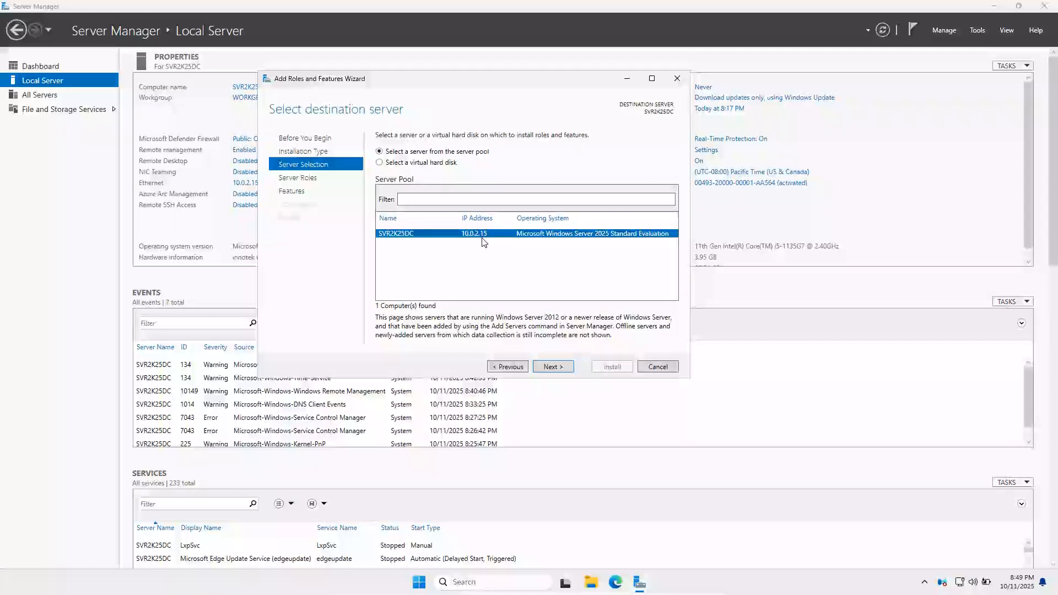
pyautogui.click(553, 366)
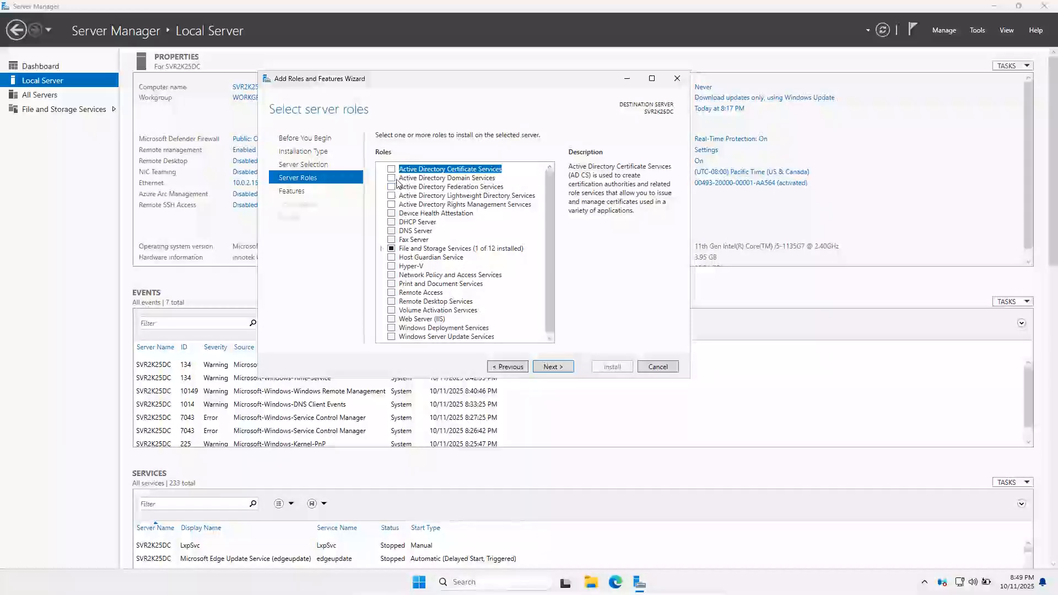
# Tick Active Directory Domain Services and accept its required management tools
pyautogui.click(391, 178)
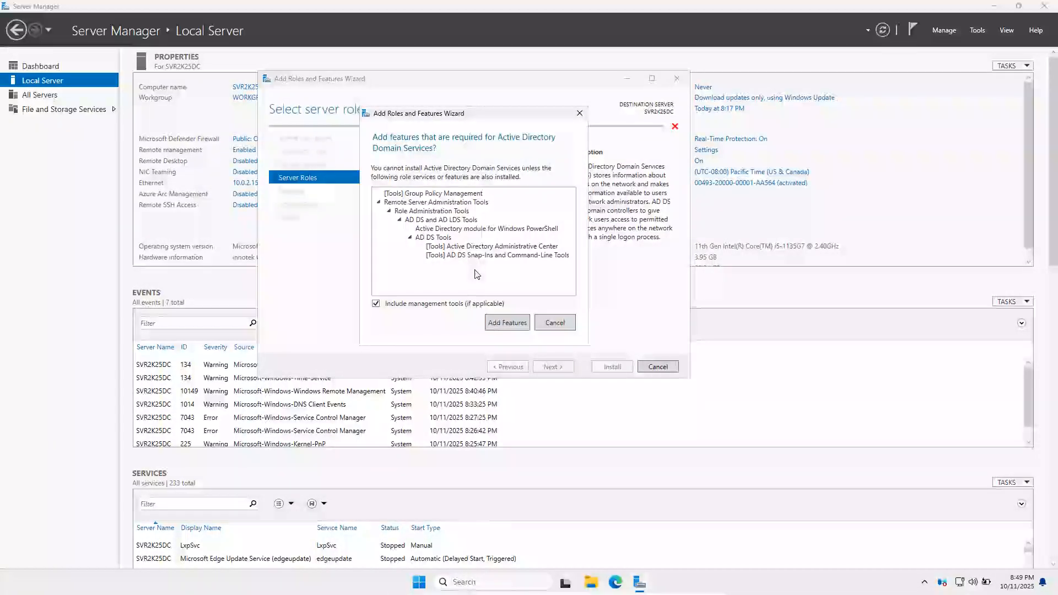
pyautogui.click(497, 323)
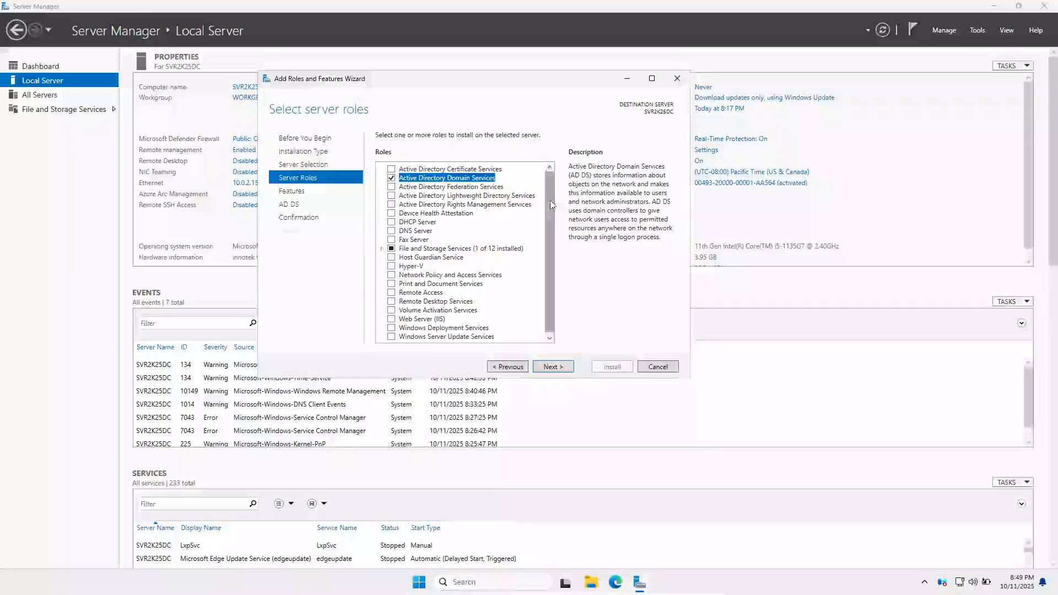
pyautogui.click(559, 368)
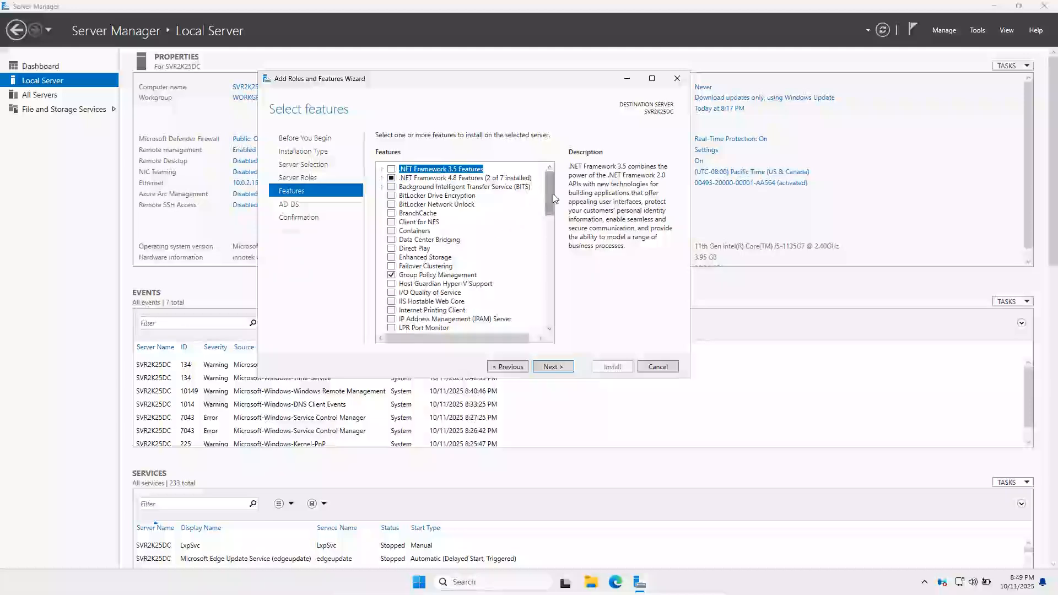
# Review the Group Policy Management feature and continue past the Features page
pyautogui.click(437, 275)
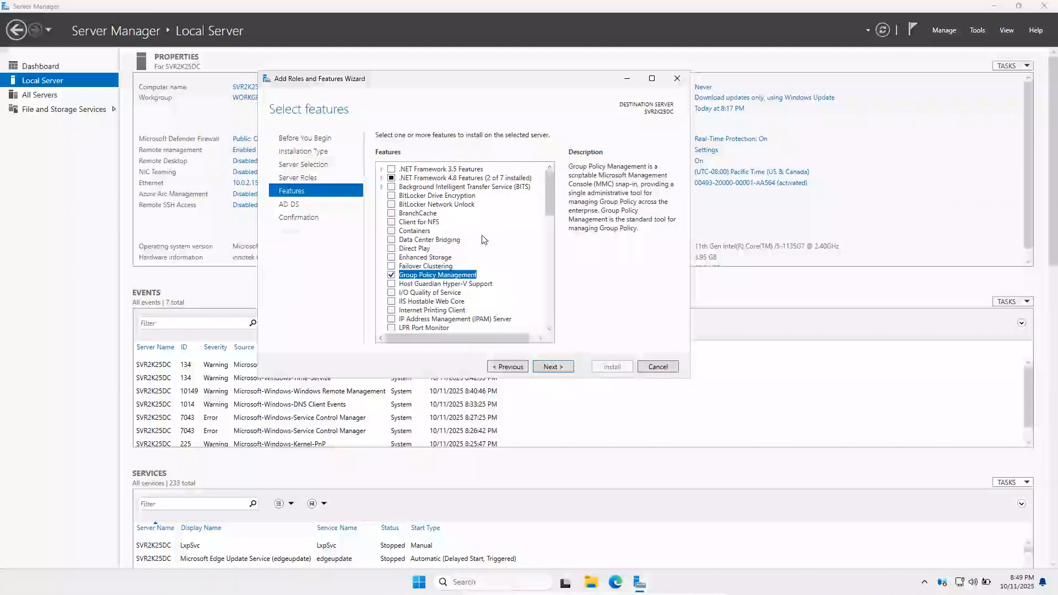
pyautogui.moveTo(550, 197); pyautogui.dragTo(546, 299)
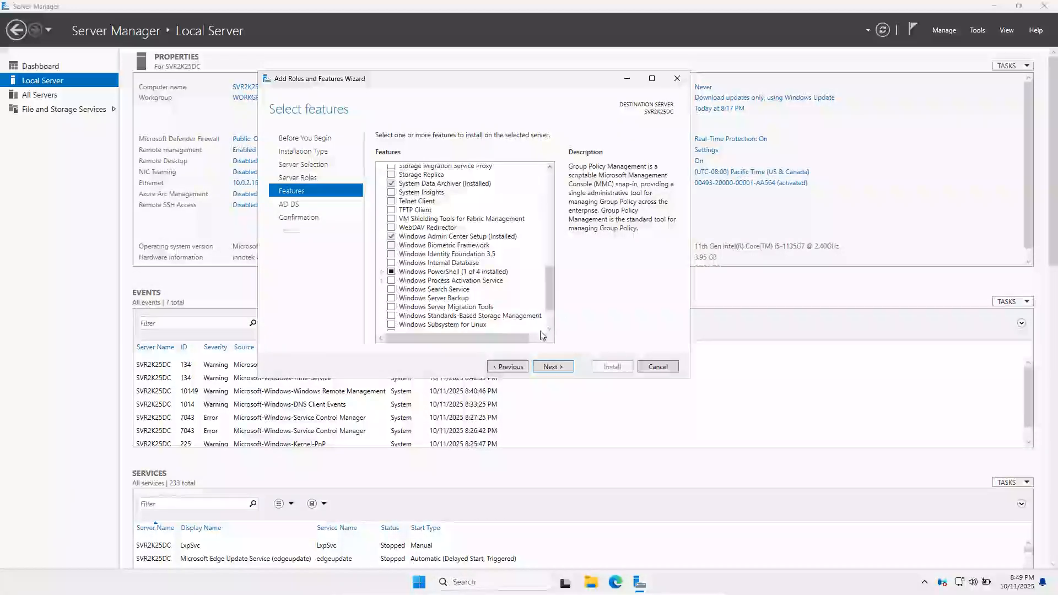
pyautogui.click(551, 366)
# Pass the AD DS page and confirm installation of AD DS with its management tools
pyautogui.click(553, 366)
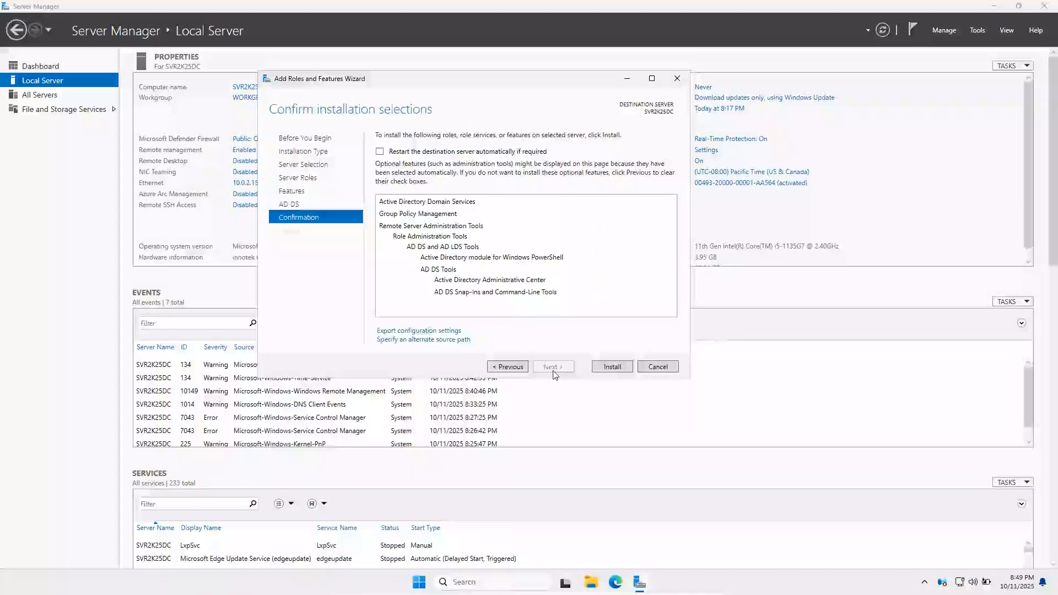
pyautogui.click(612, 367)
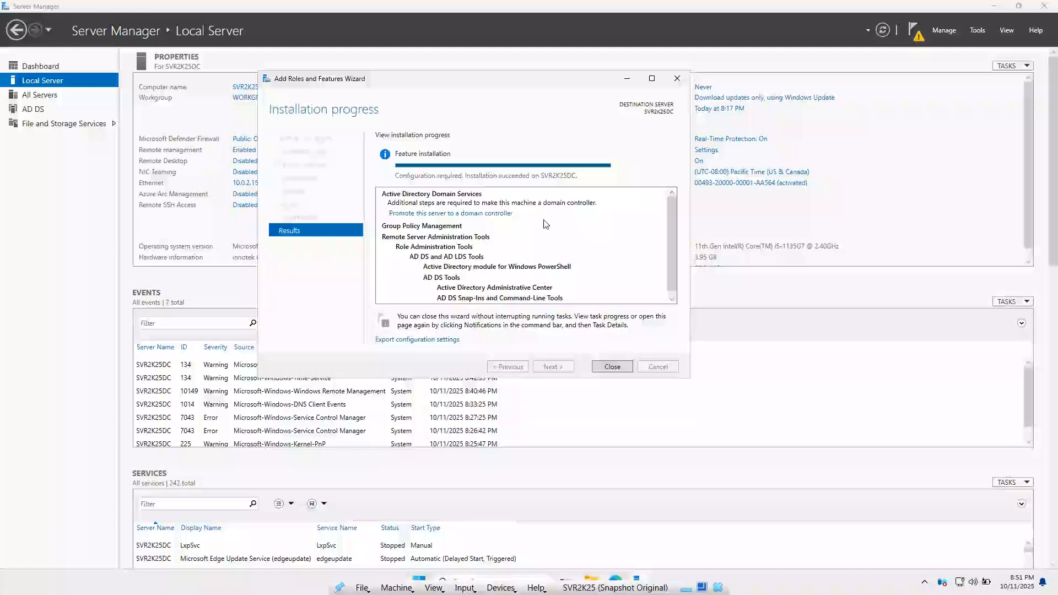
# Close the wizard once the AD DS installation reports success
pyautogui.click(608, 368)
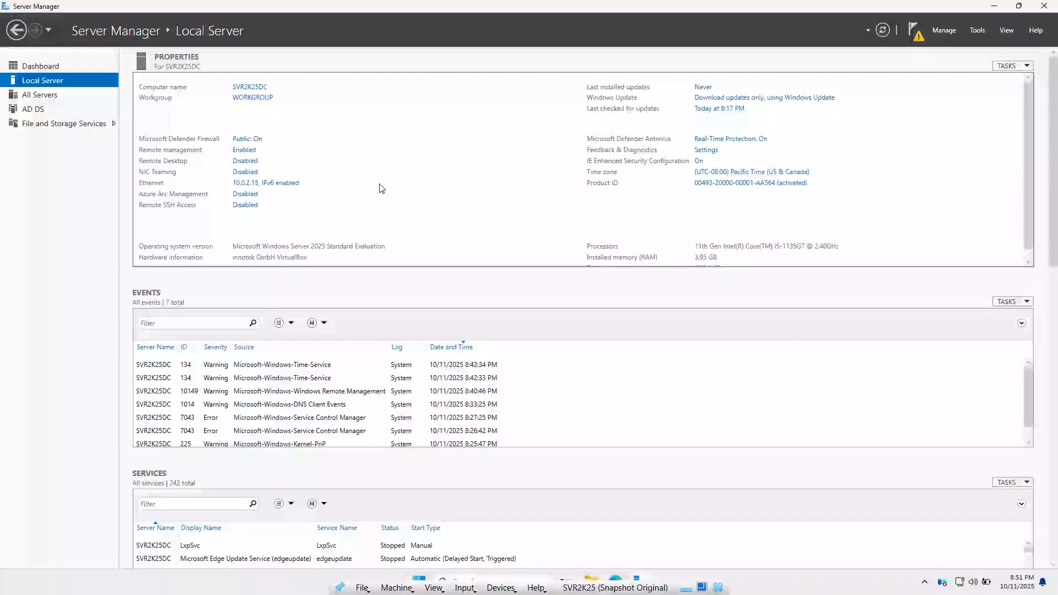
# From notifications, start promotion and add a new forest with root domain msolvedtech.com
pyautogui.click(917, 36)
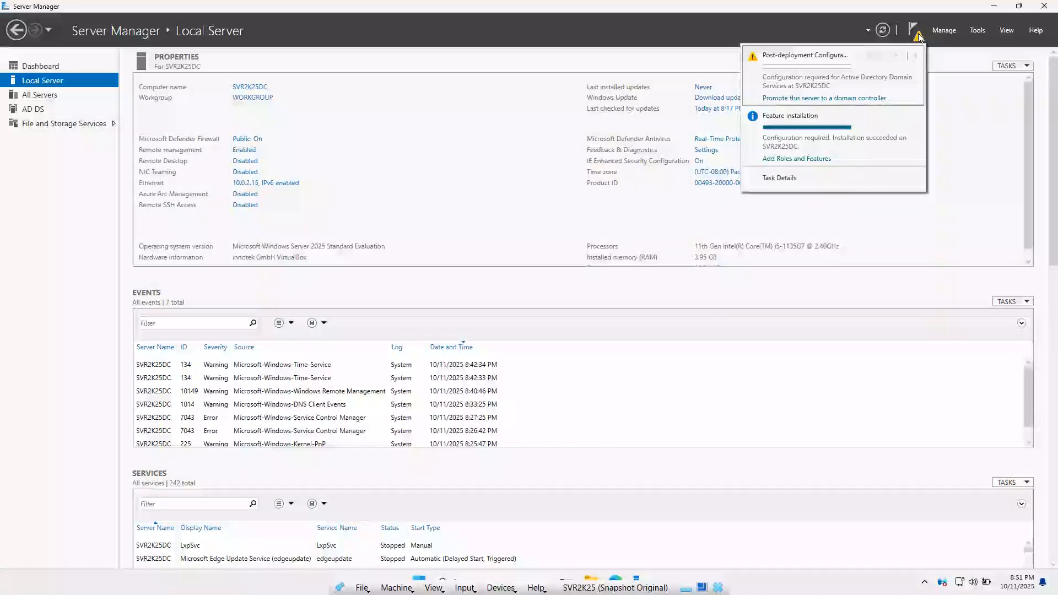
pyautogui.click(823, 100)
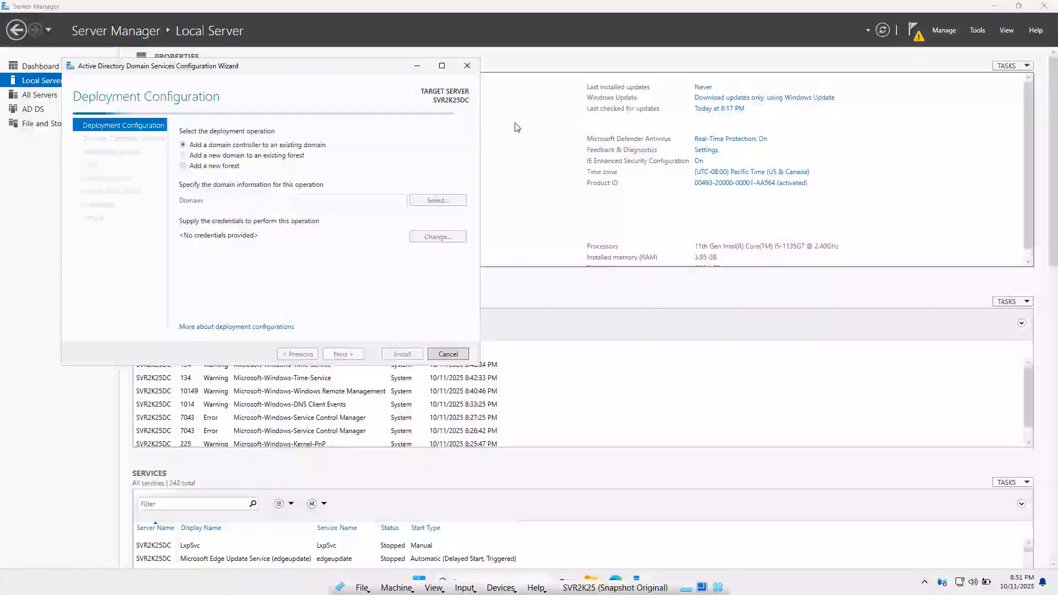
pyautogui.moveTo(317, 66); pyautogui.dragTo(589, 75)
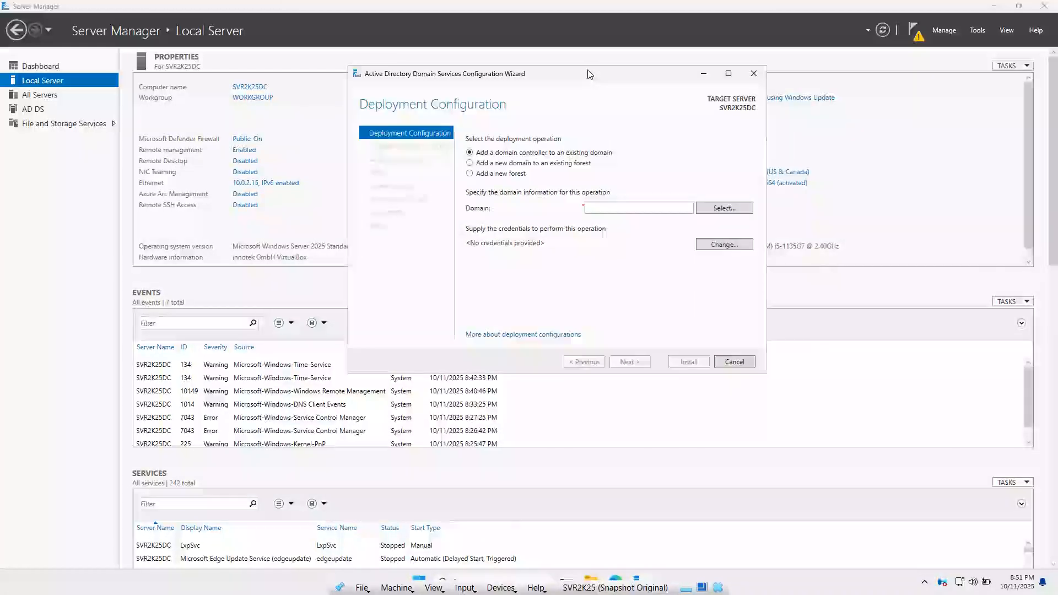
pyautogui.click(495, 174)
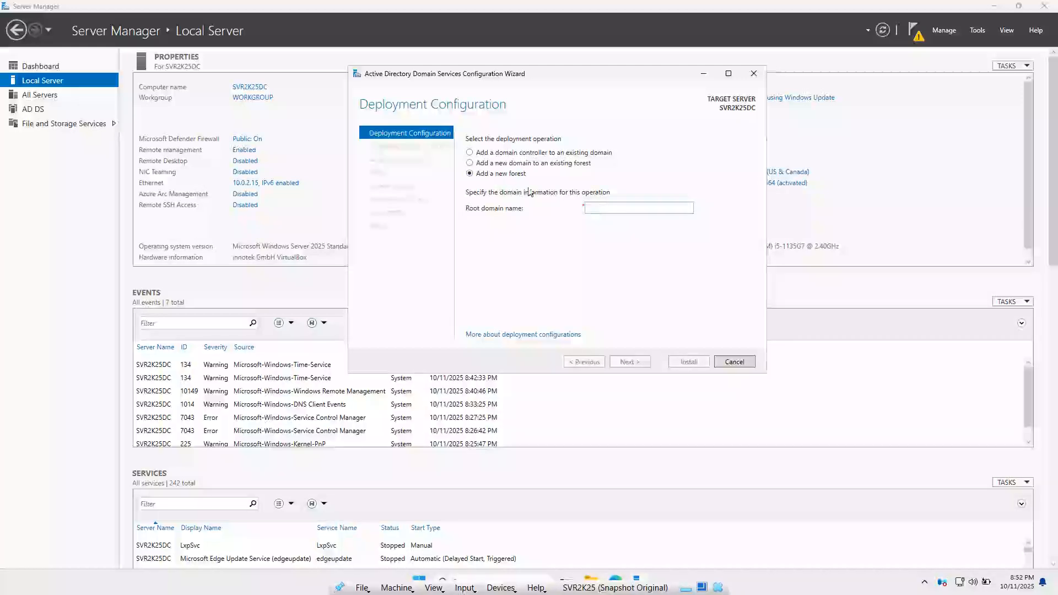
pyautogui.click(618, 207)
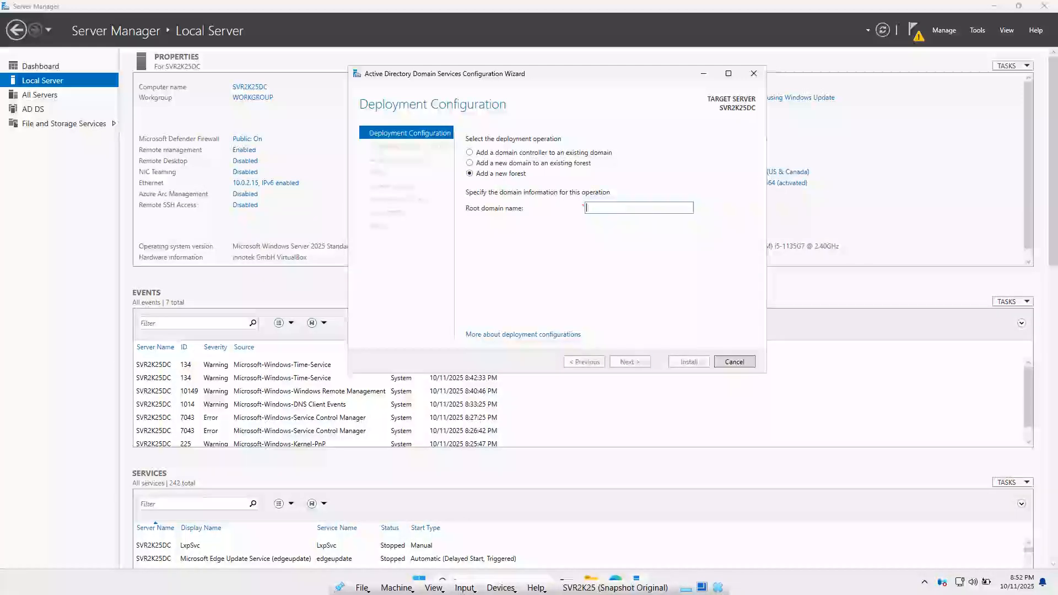
pyautogui.write('msolvedte')
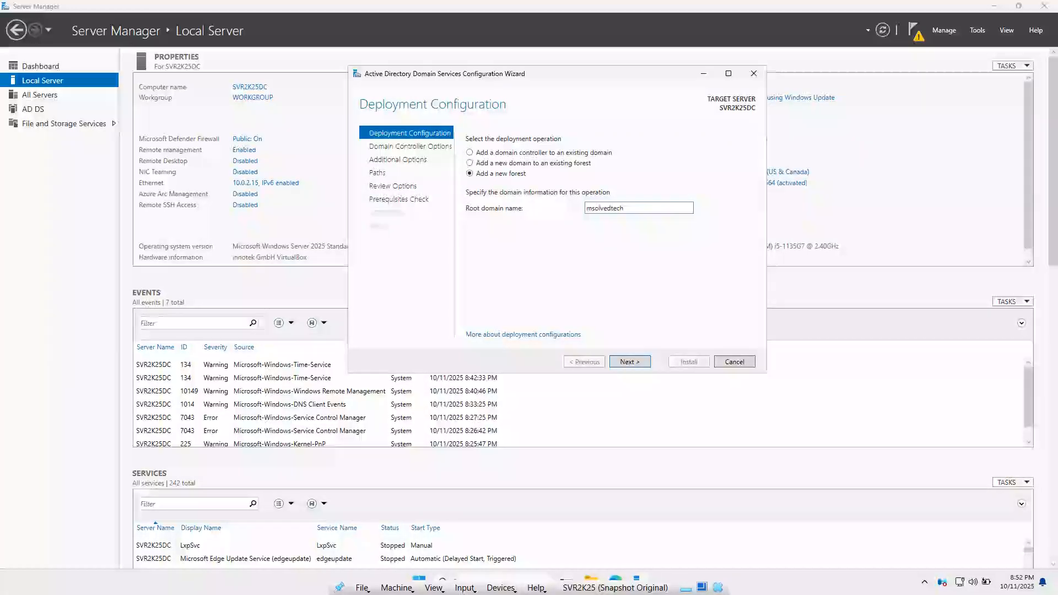
pyautogui.write('ch.com')
pyautogui.click(630, 361)
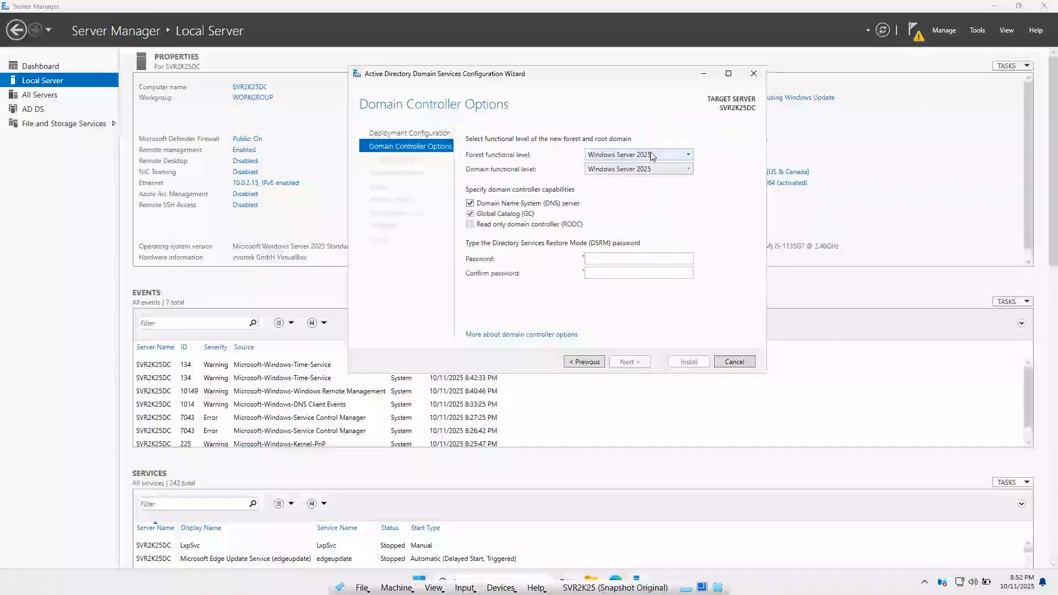
# Keep the Windows Server 2025 forest level and enter and confirm the DSRM password
pyautogui.click(670, 156)
pyautogui.click(668, 172)
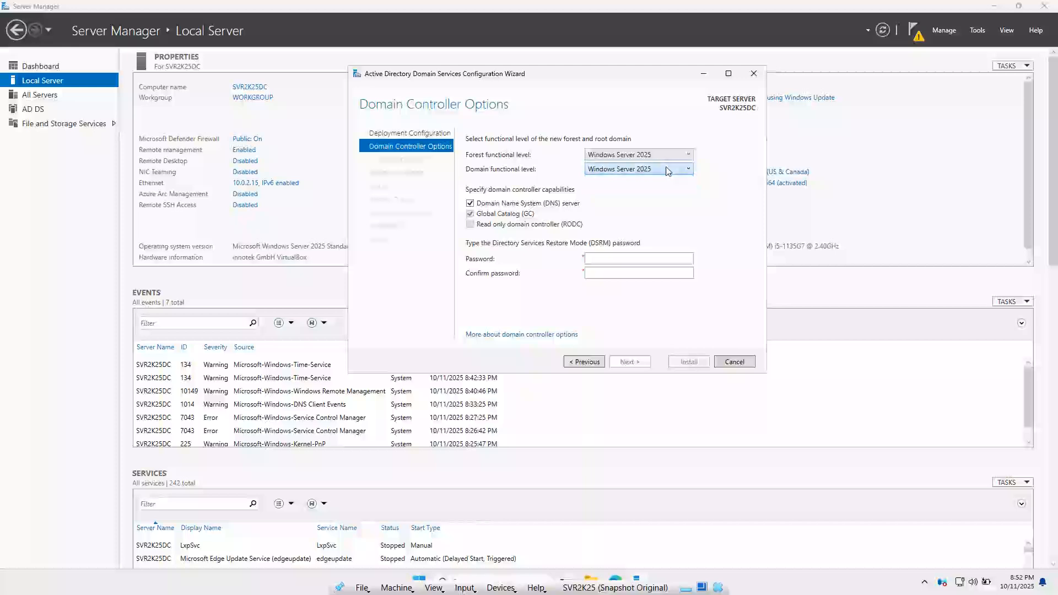
pyautogui.click(595, 260)
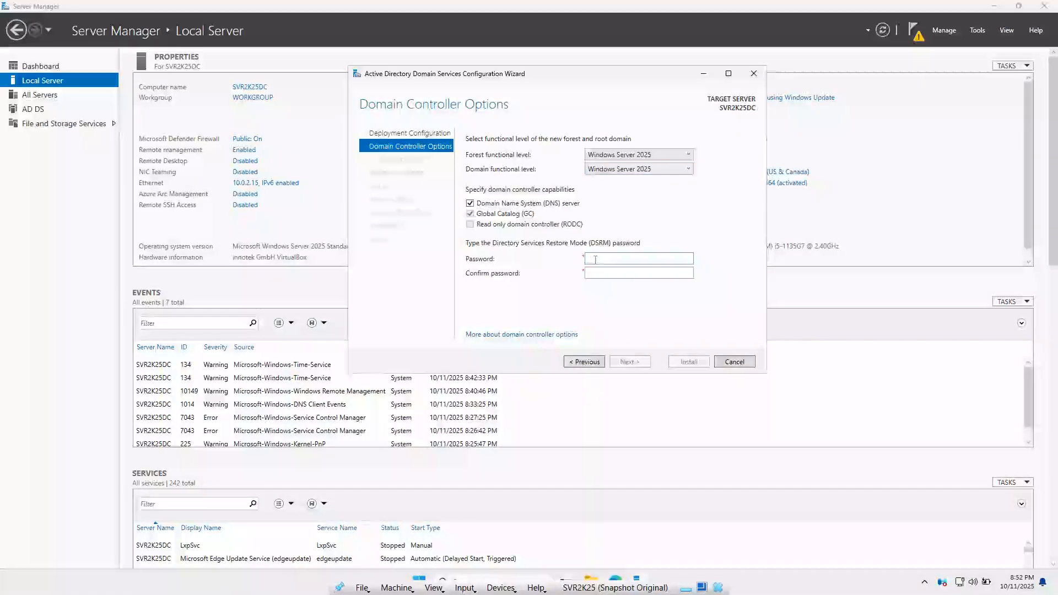
pyautogui.write('P@ssw0rd')
pyautogui.press('Tab')
pyautogui.write('P@ssw0rd')
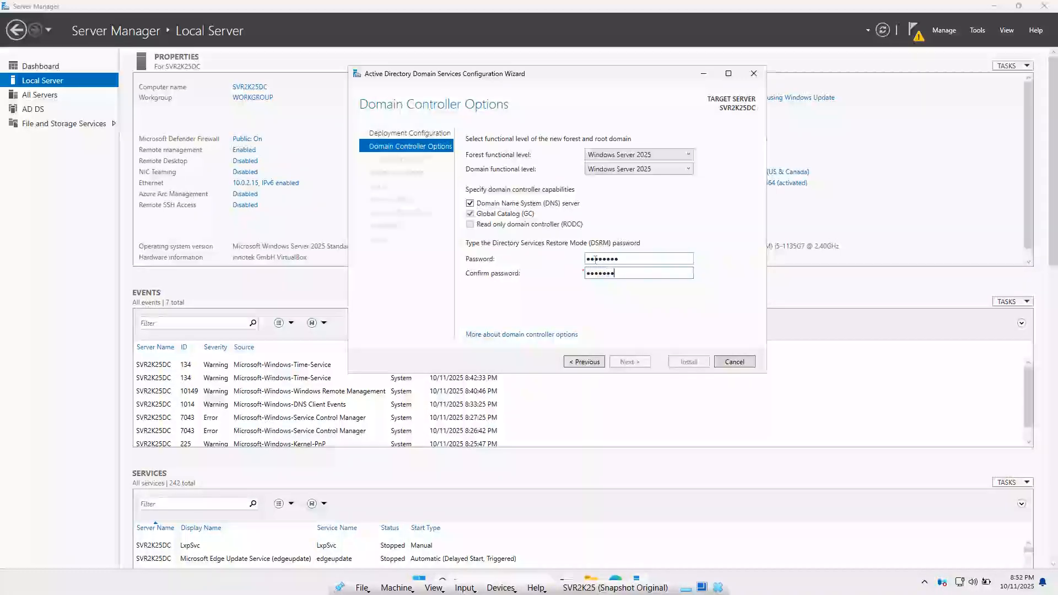
pyautogui.click(630, 362)
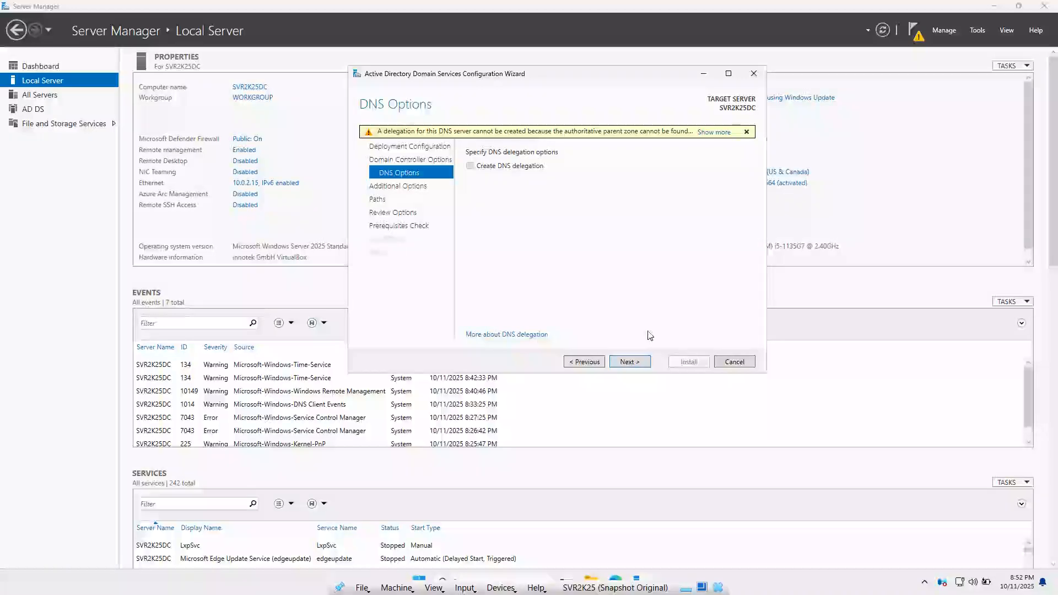
# Skip DNS delegation, keep NetBIOS name MSOLVEDTECH and default NTDS/SYSVOL paths
pyautogui.click(628, 361)
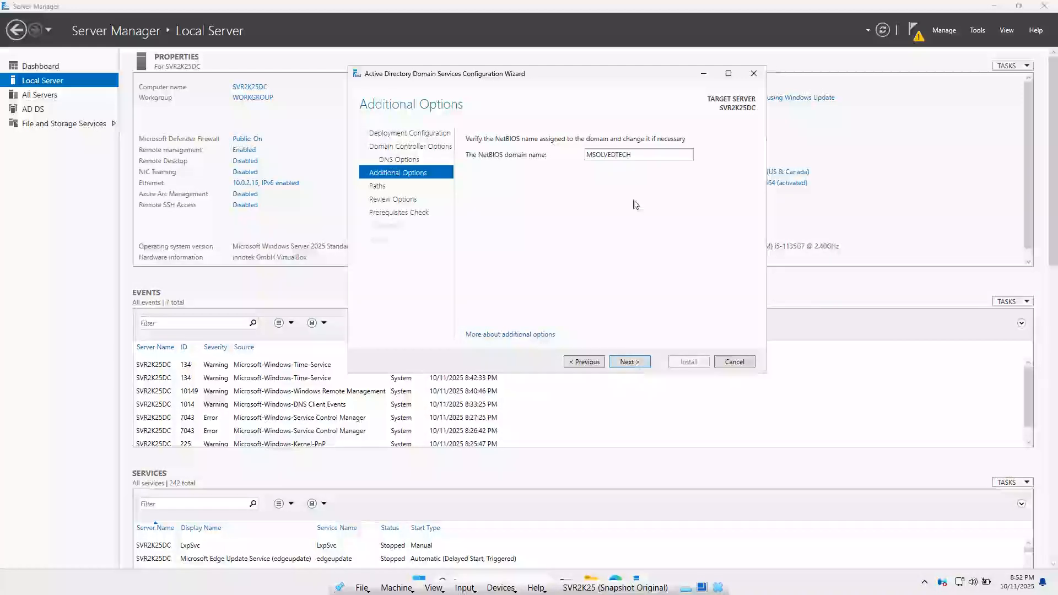
pyautogui.click(634, 362)
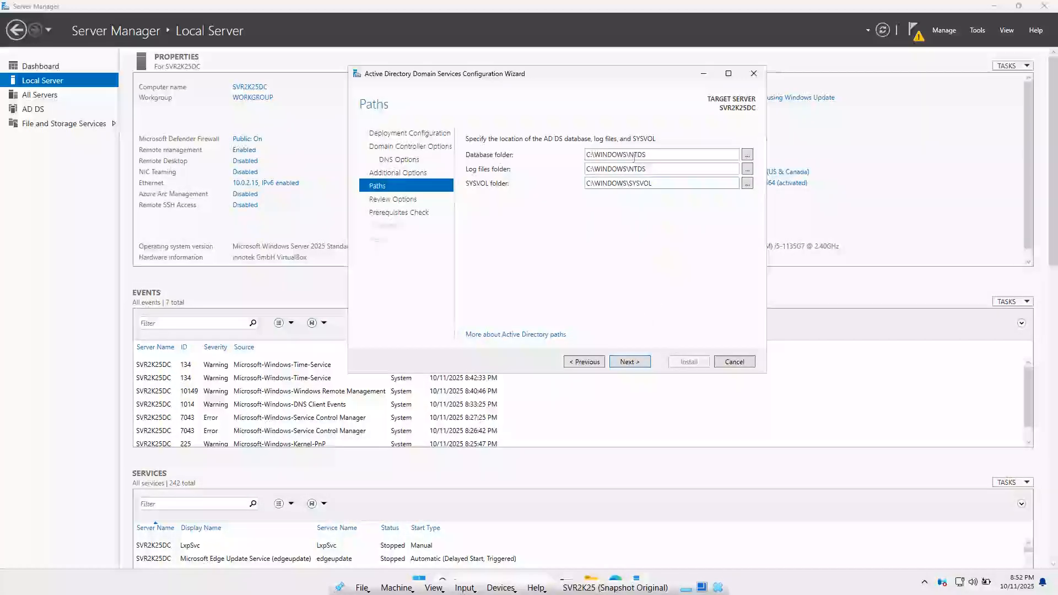
pyautogui.click(629, 362)
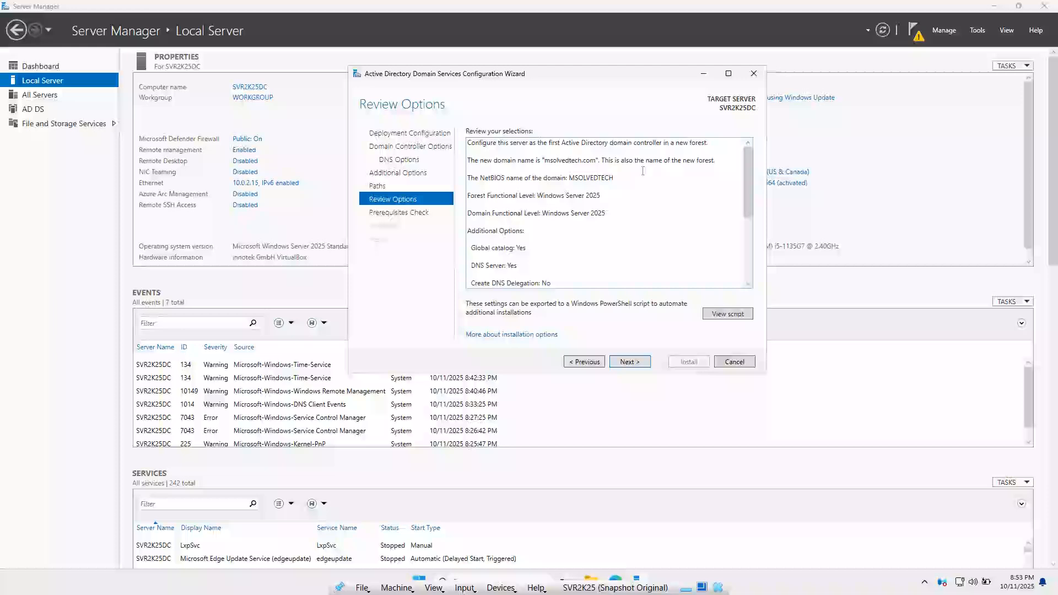
# Move from Review Options to run the prerequisites check
pyautogui.click(636, 362)
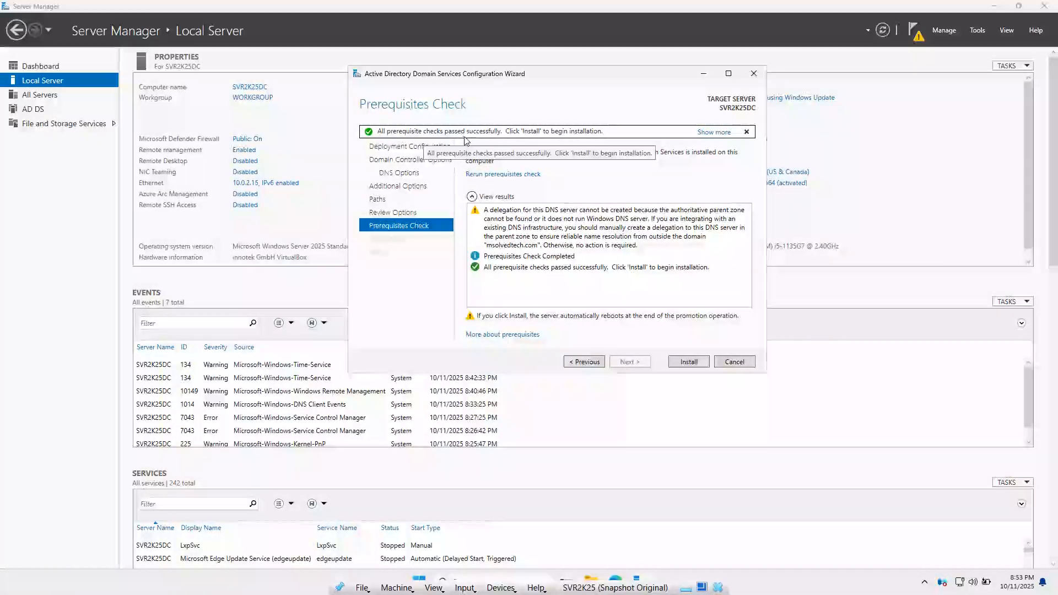
# Install AD DS and promote SVR2K25DC to a domain controller
pyautogui.click(688, 362)
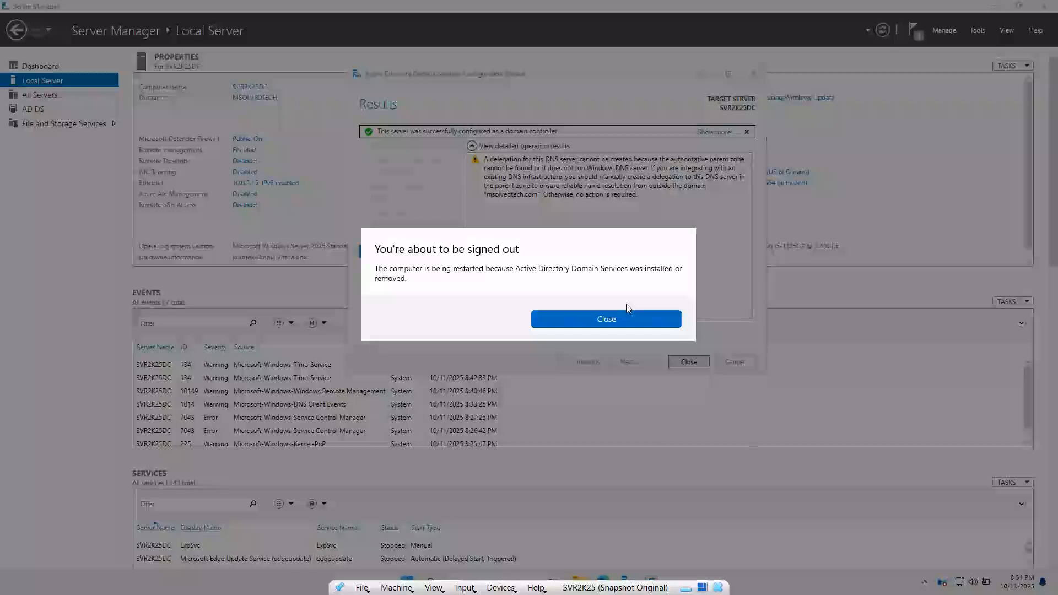
# Dismiss the sign-out notice and close the promotion wizard so the server restarts
pyautogui.click(623, 319)
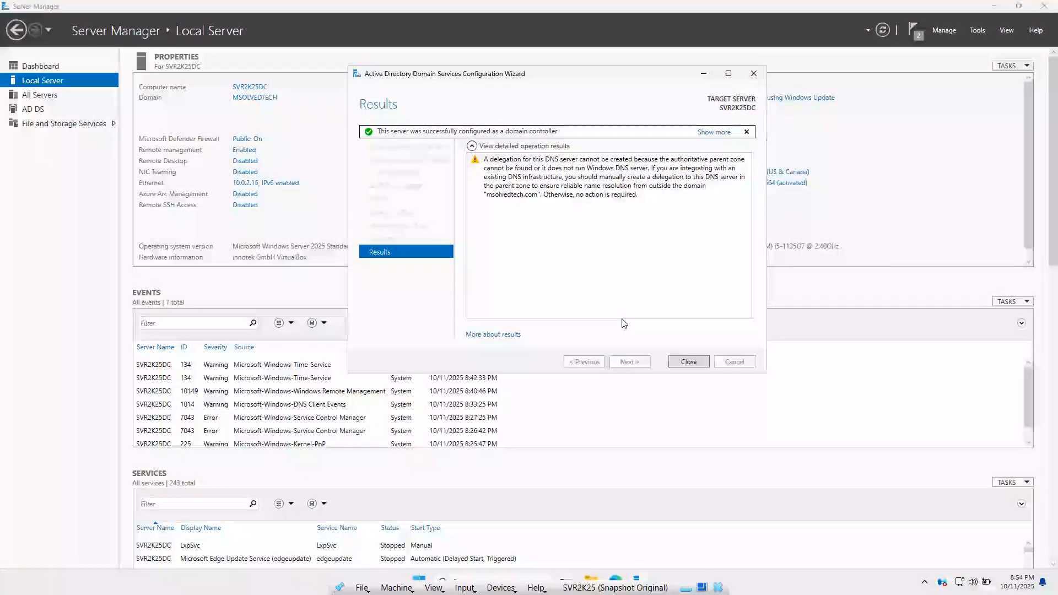
pyautogui.click(689, 362)
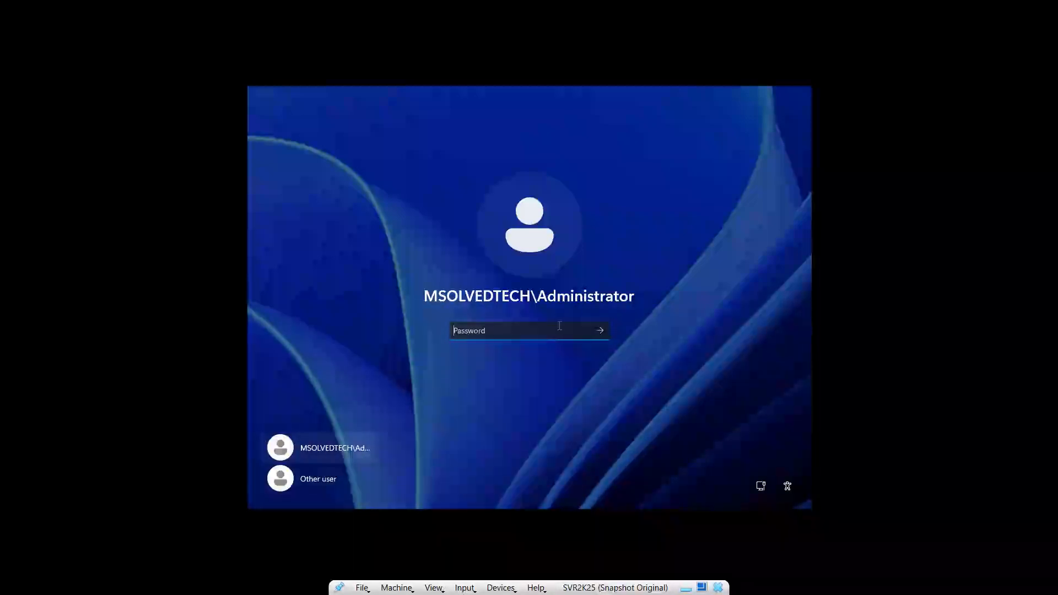
# Enter the domain Administrator password, fixing two mistyped characters, and sign in to the desktop
pyautogui.write('•')
pyautogui.press('BackSpace')
pyautogui.write('•')
pyautogui.press('BackSpace')
pyautogui.write('•••••••••')
pyautogui.press('Return')
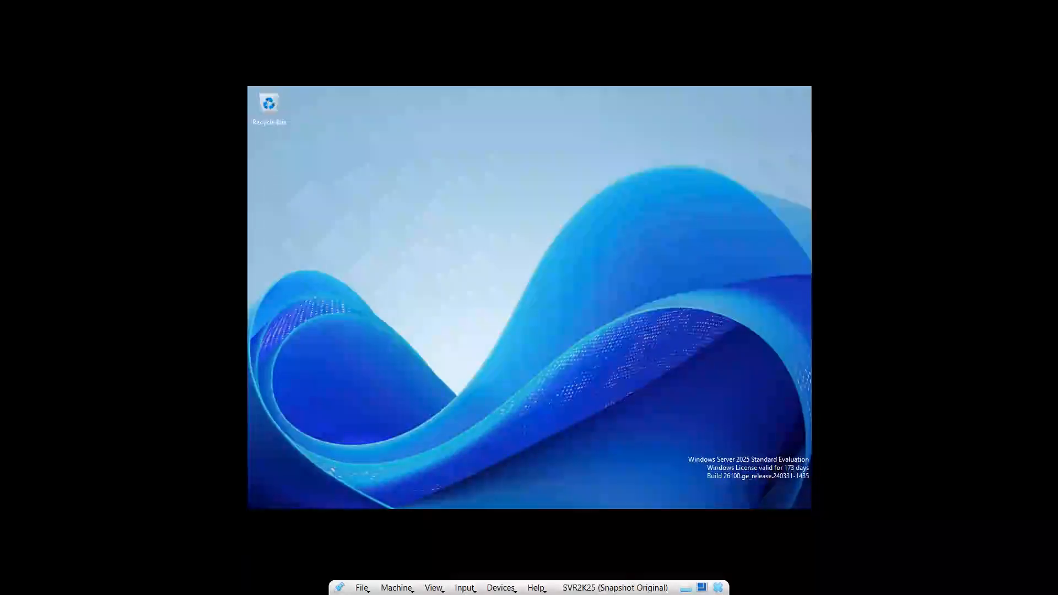
# Exit and restore the virtual machine's full-screen view, then show SVR2K25DC's Local Server page
pyautogui.click(434, 588)
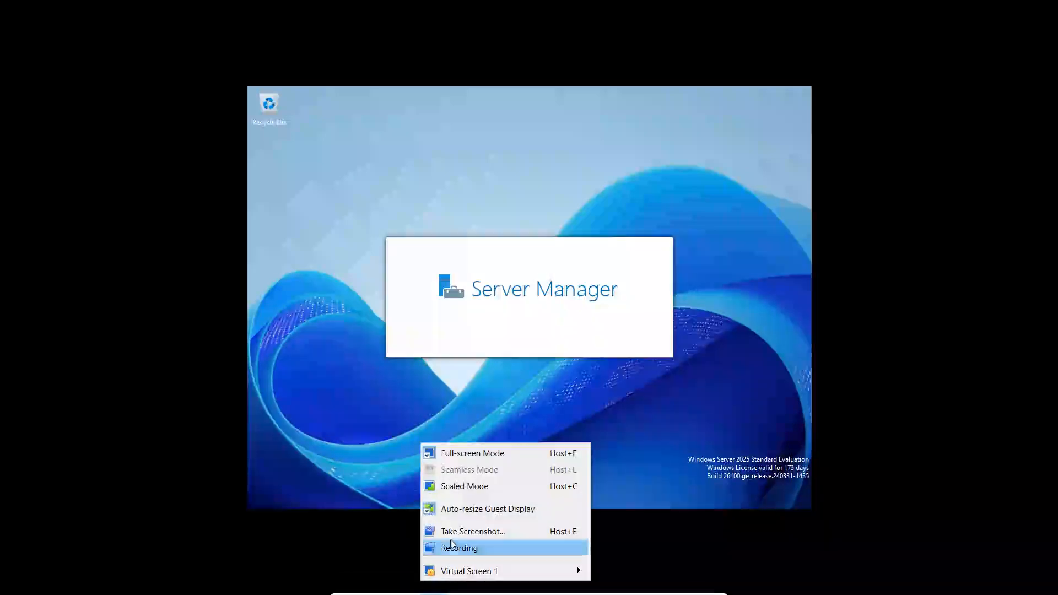
pyautogui.click(487, 455)
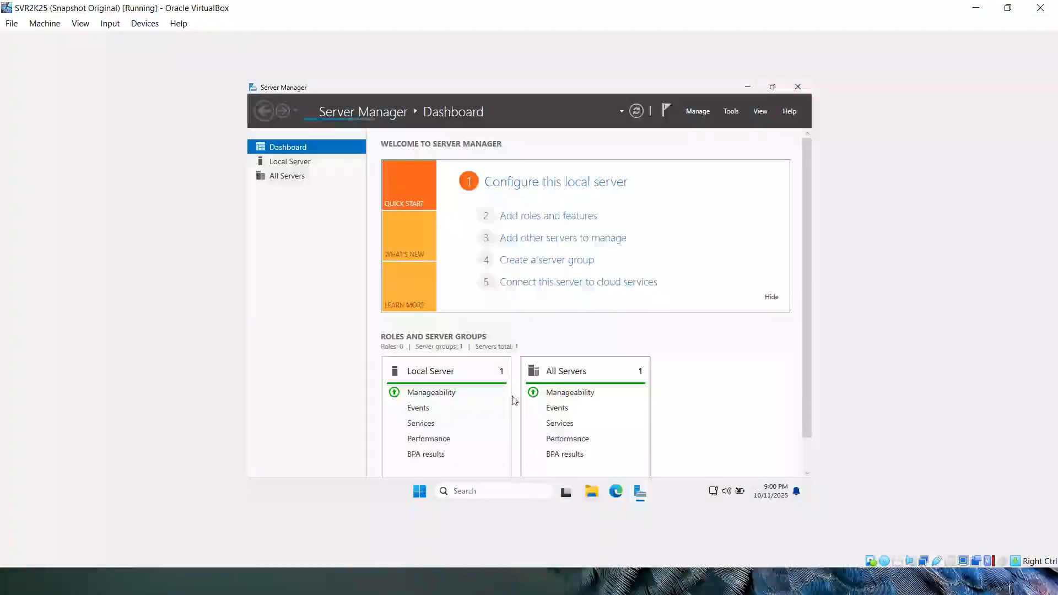
pyautogui.click(110, 24)
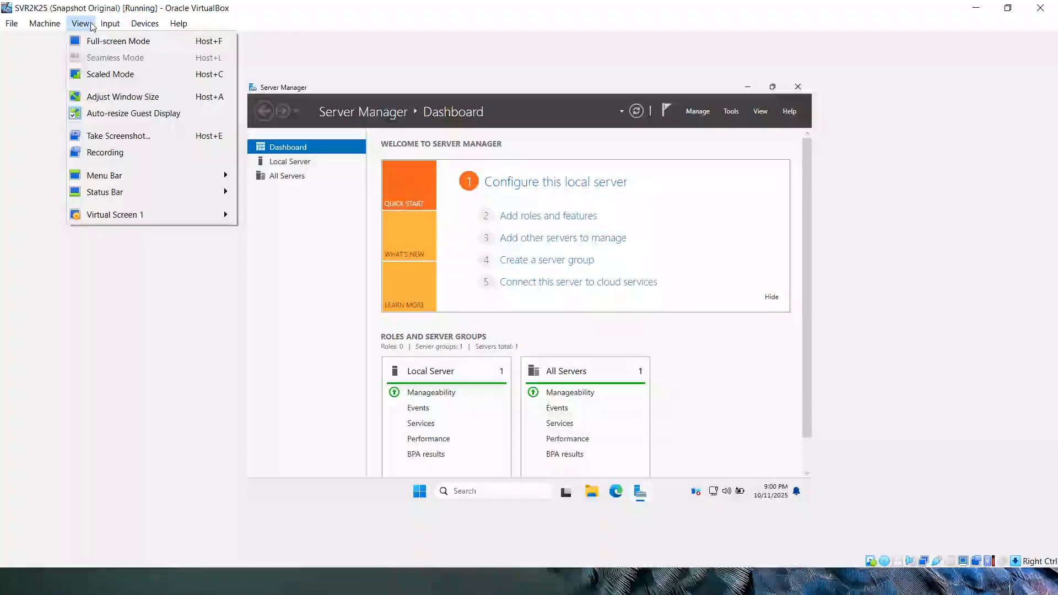
pyautogui.click(94, 41)
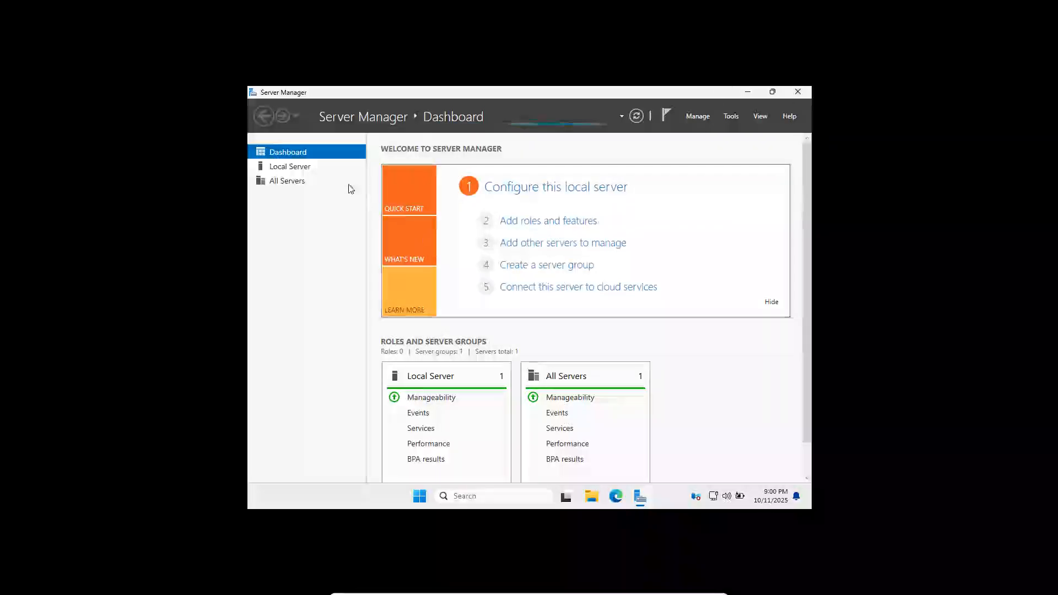
pyautogui.click(286, 166)
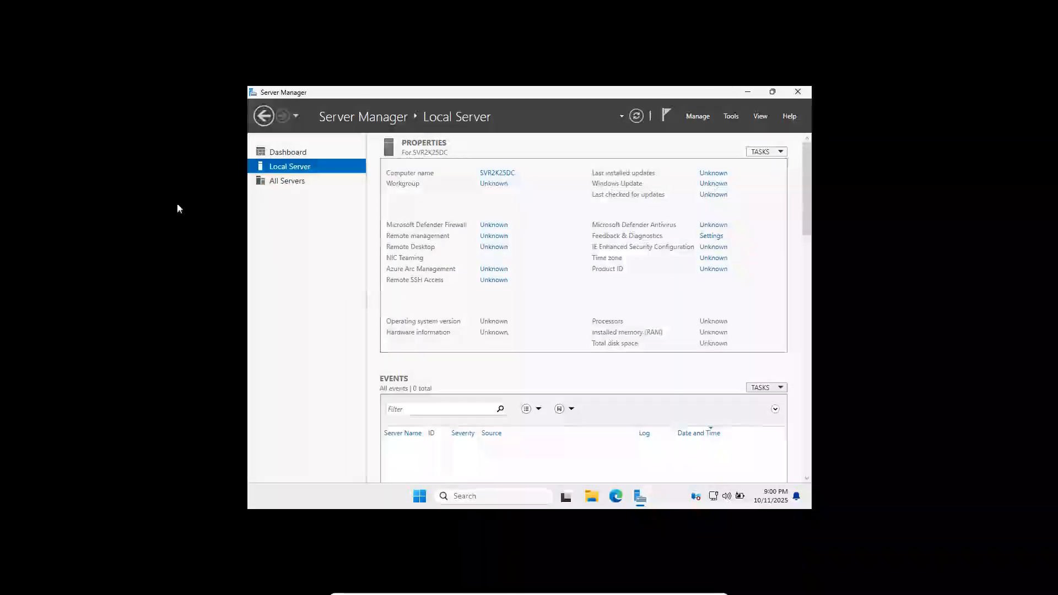